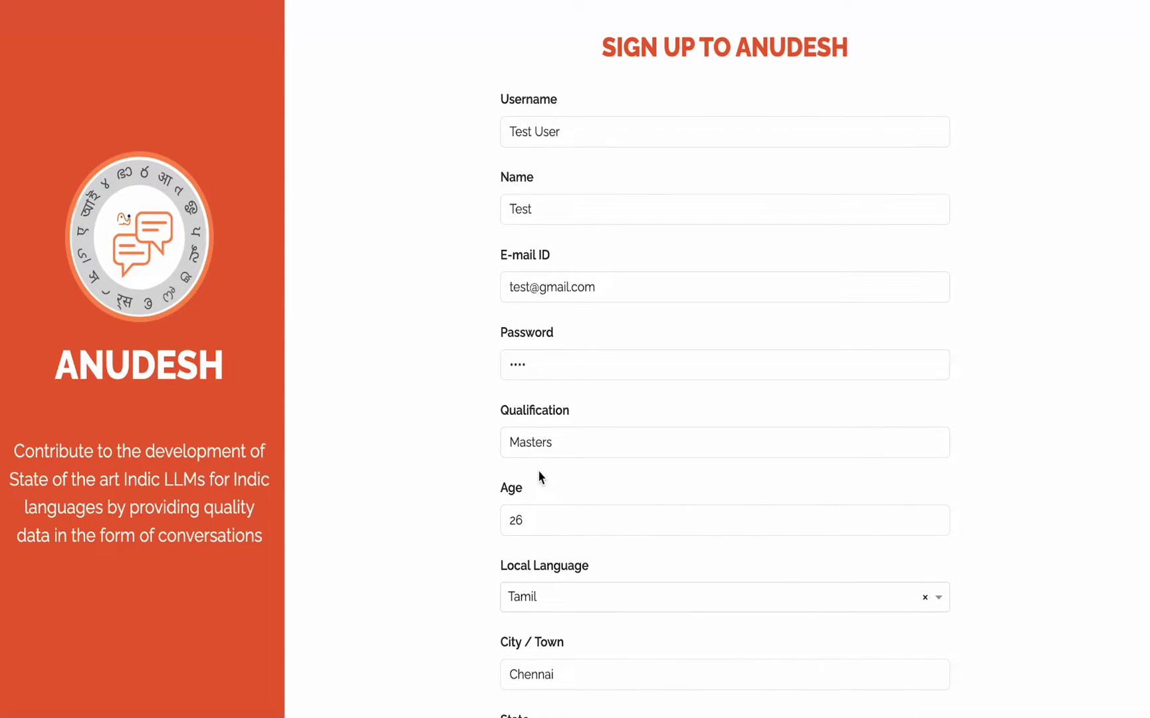
- Scroll down the completed sign-up form to reach the Register button
scroll(542, 477, "down", 1)
scroll(585, 478, "down", 2)
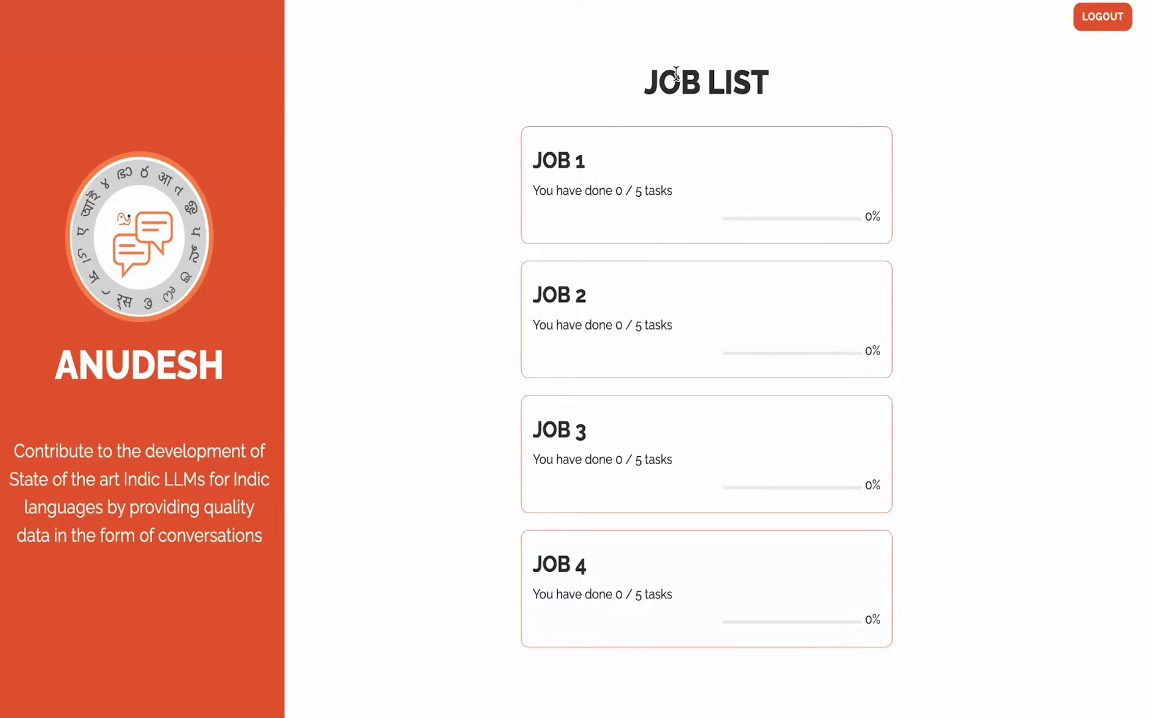
- Open Job 1's Conversation 1 and close the 'How to Use This Chatbot' guidelines
left_click(680, 172)
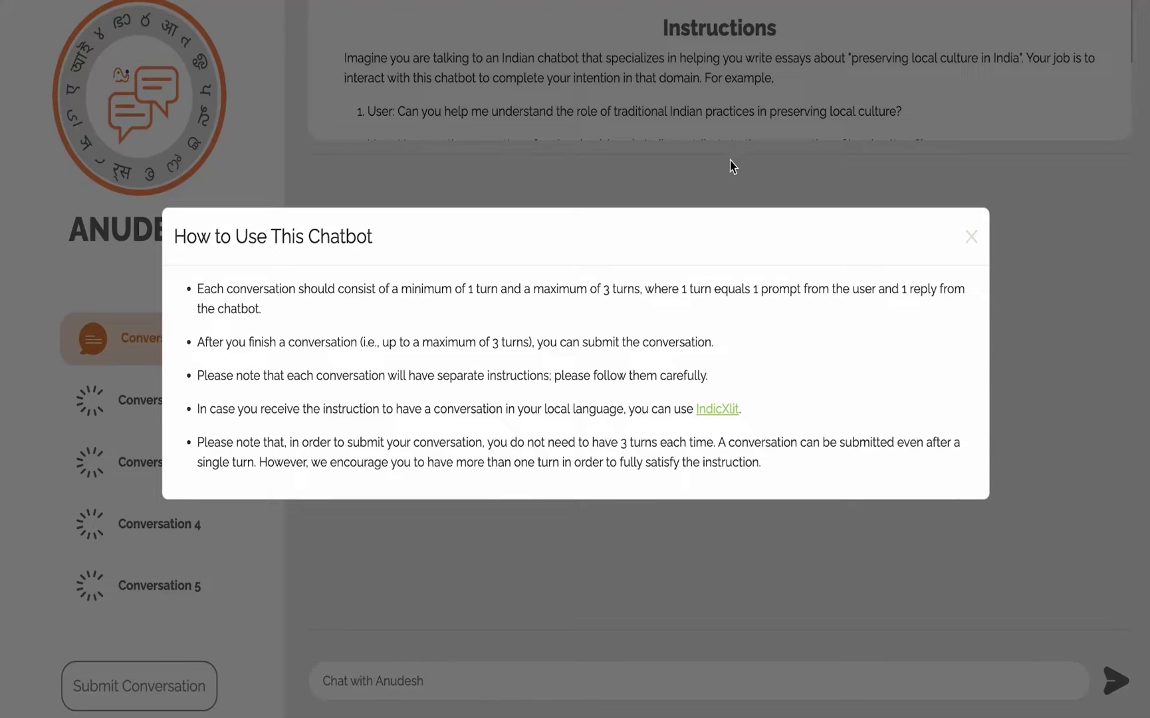
left_click(969, 241)
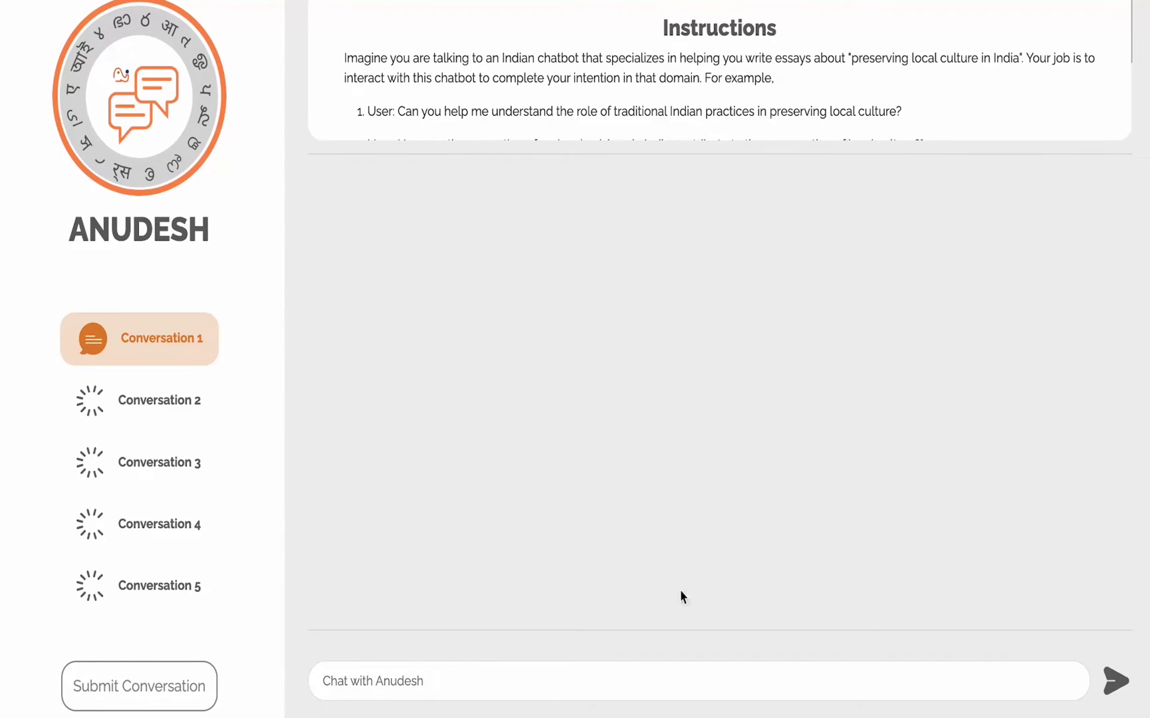
- Send the chatbot a request for an essay on government efforts preserving traditional farming practices
scroll(707, 109, "down", 5)
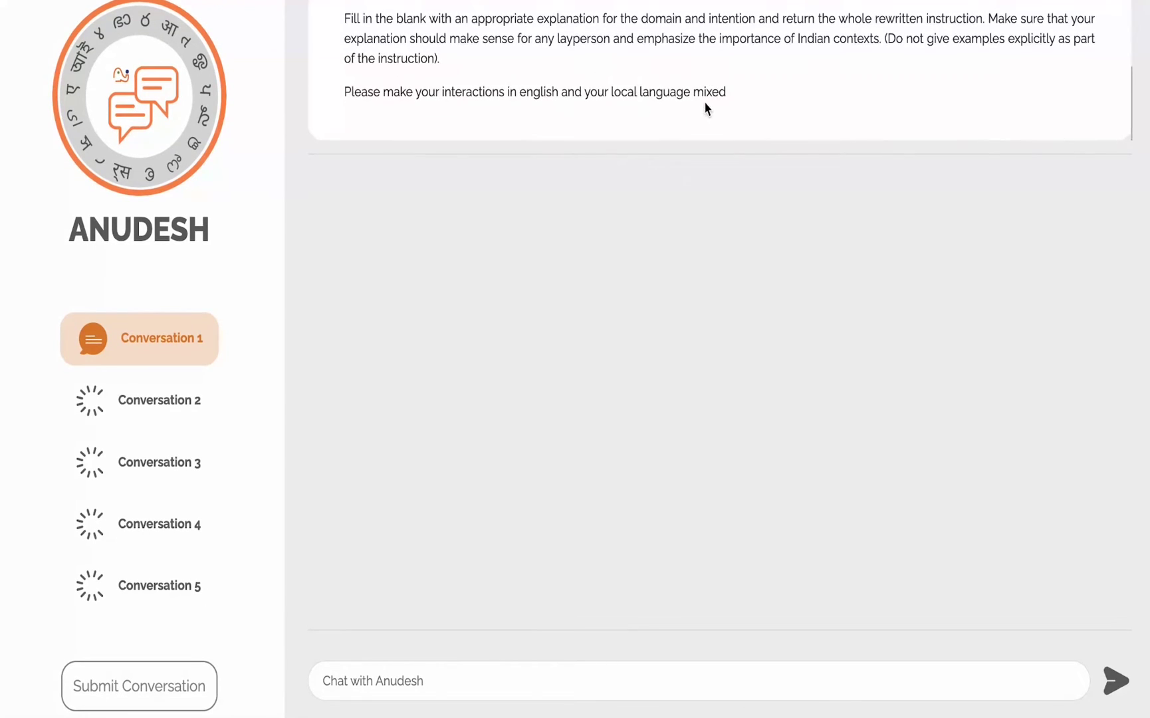
left_click(434, 684)
type("I want to write an essay about the activities taken up by the govt in pursuing")
key("BackSpace")
key("BackSpace")
key("BackSpace")
type("reserving the traditional farming practices.")
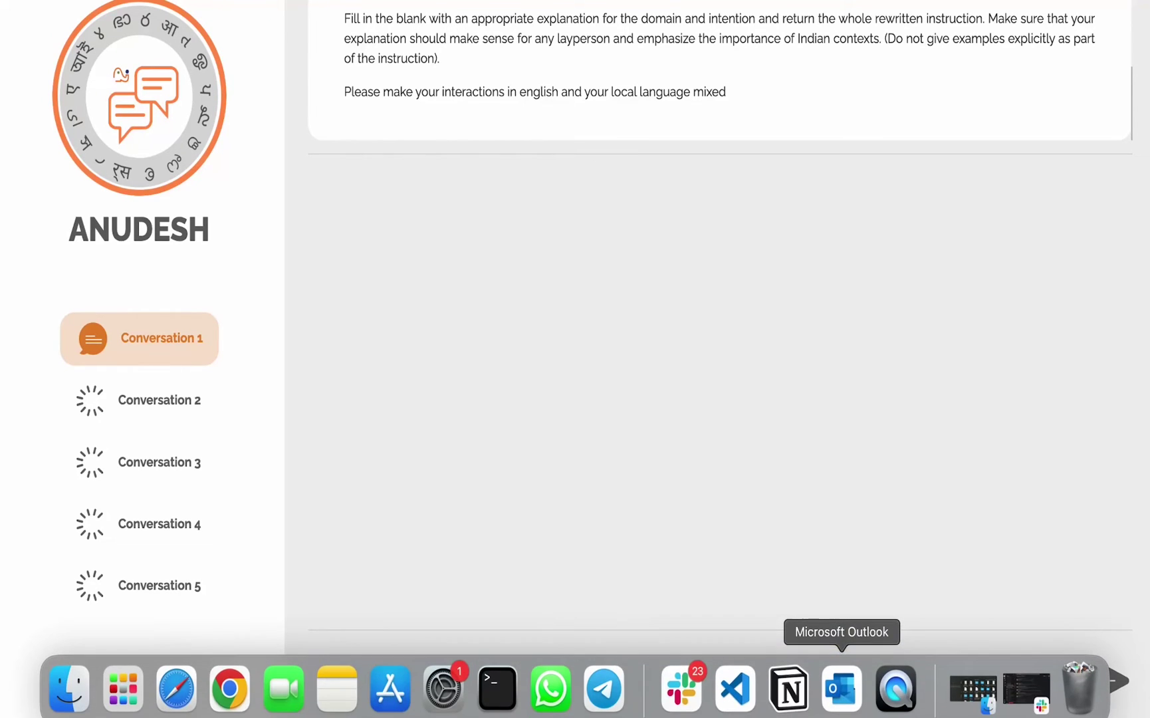
left_click(1114, 680)
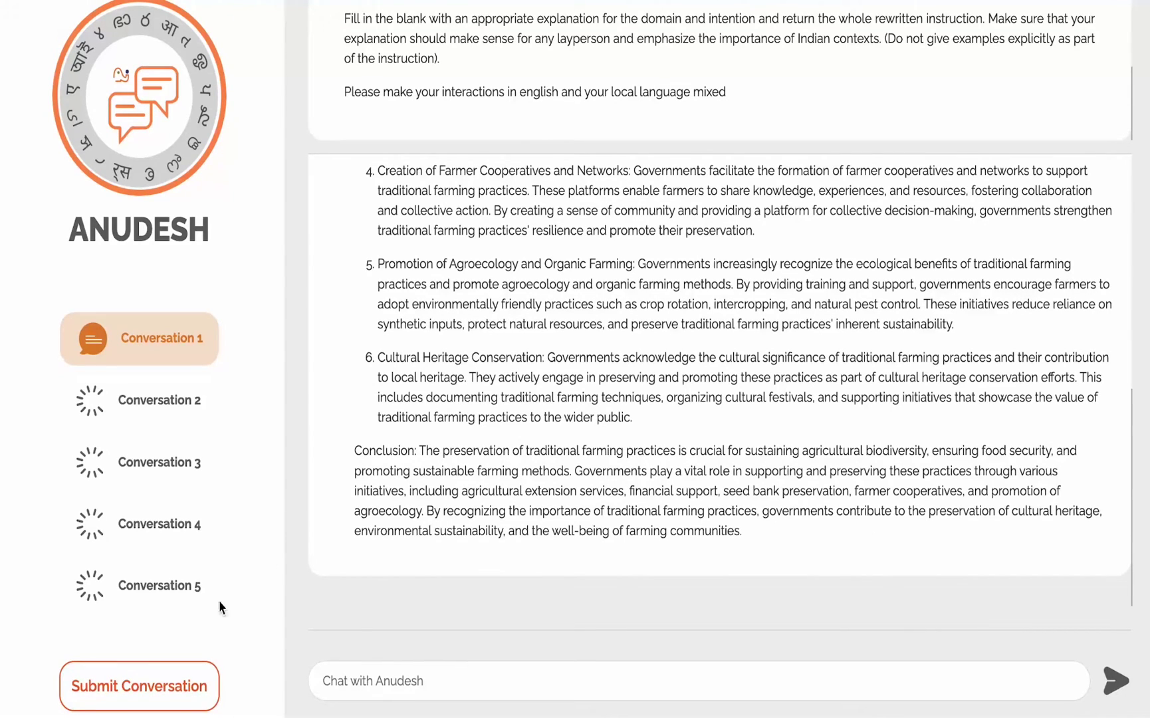
- Submit Job 1's conversations, from Conversation 1 through Conversation 5
left_click(171, 687)
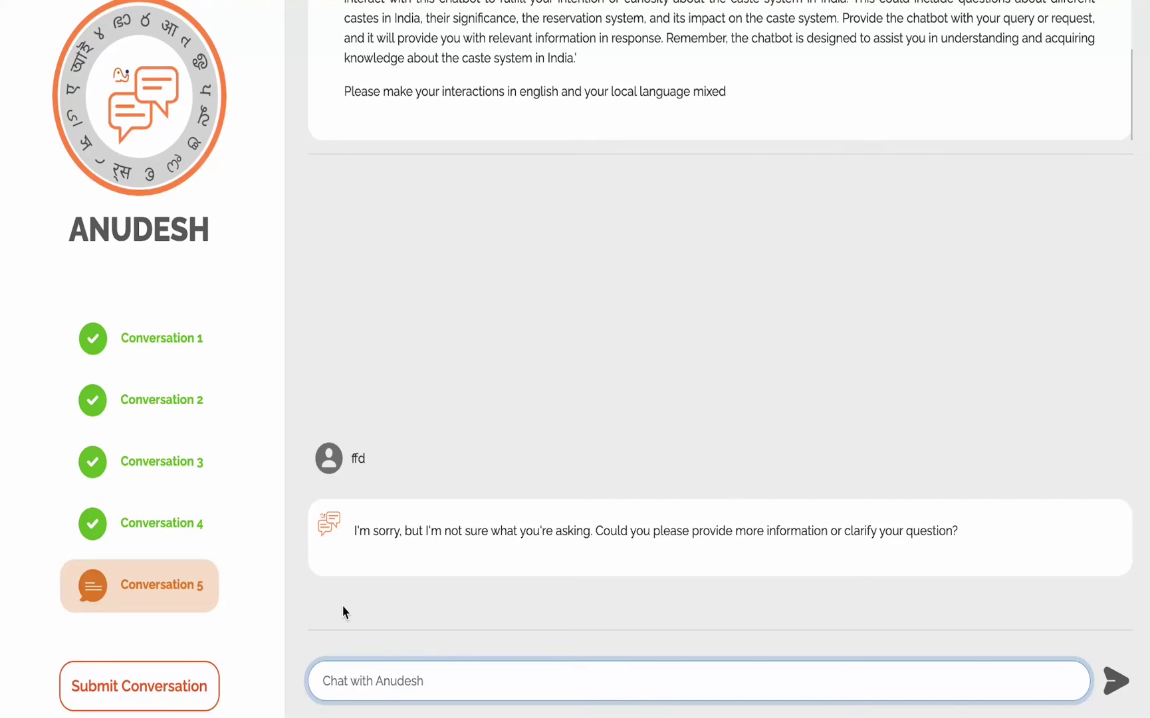
left_click(199, 681)
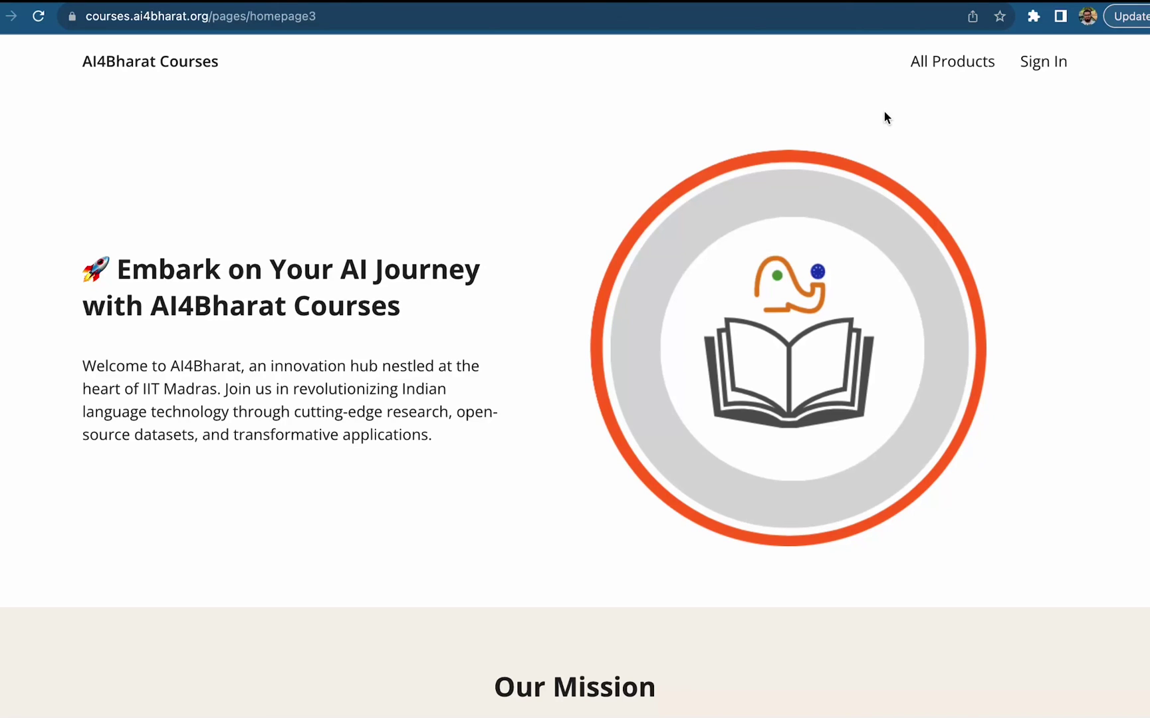
- Go to the AI4Bharat Courses sign-in page
left_click(1031, 65)
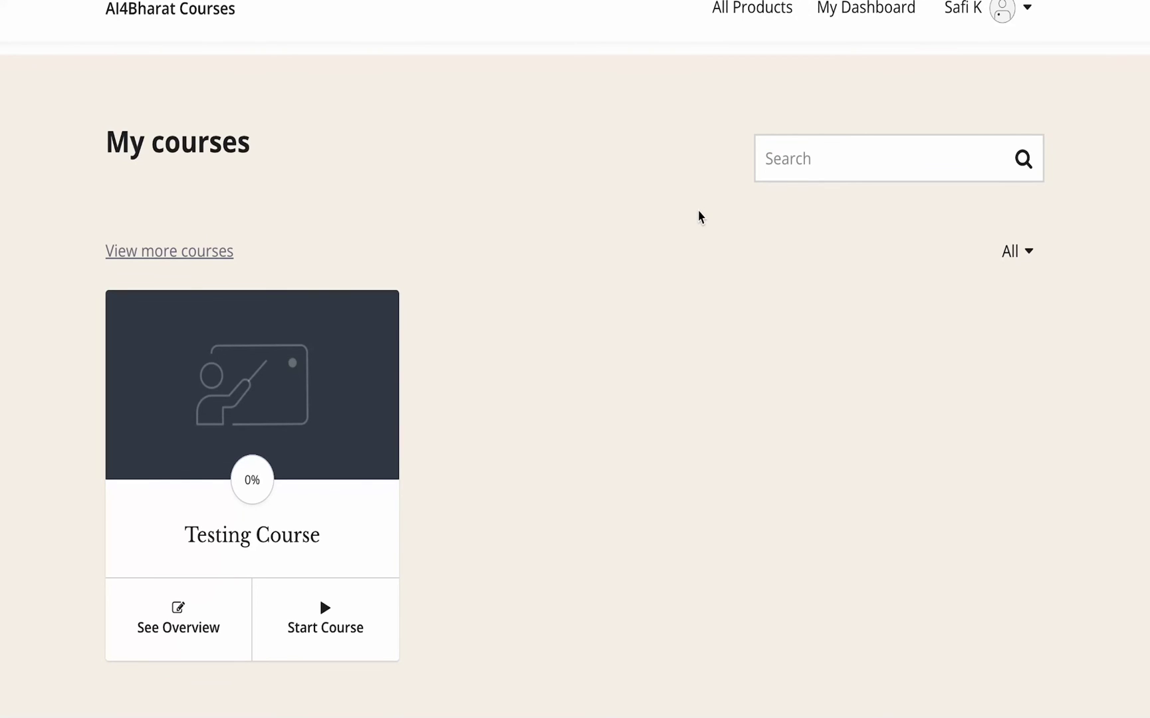